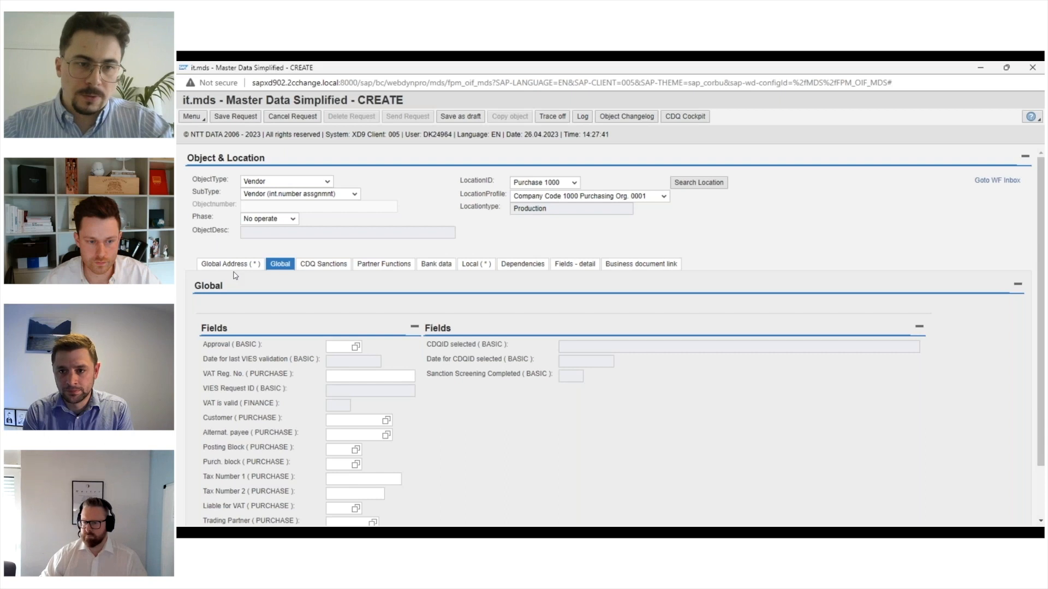
# Step: Enter Atlas Copco AB as the name and Stockholm as the city in the vendor's global address
pyautogui.click(236, 267)
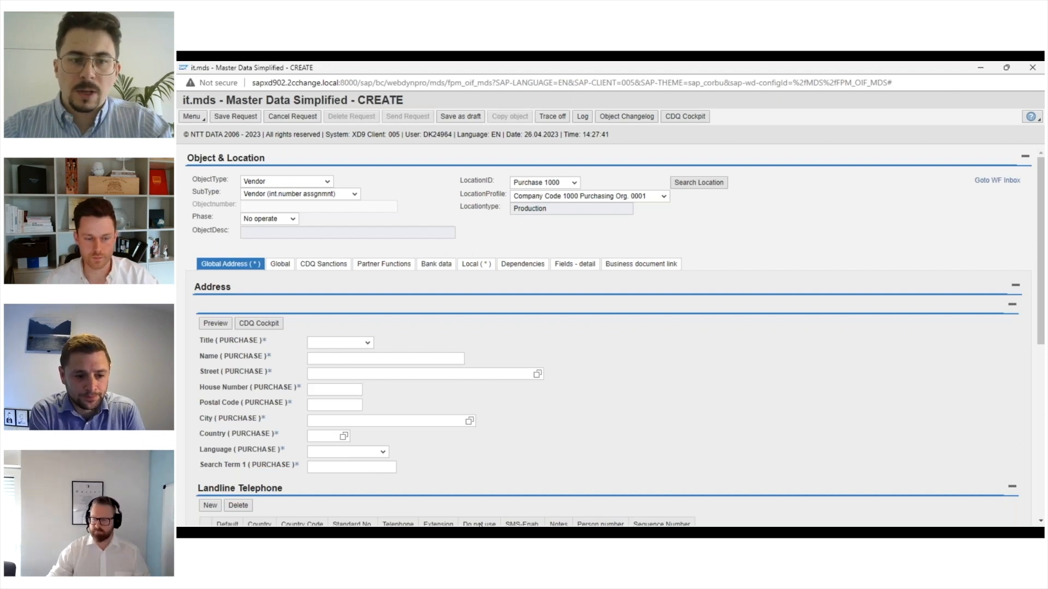
pyautogui.click(318, 358)
pyautogui.write('Atlas Copco AB')
pyautogui.press('Return')
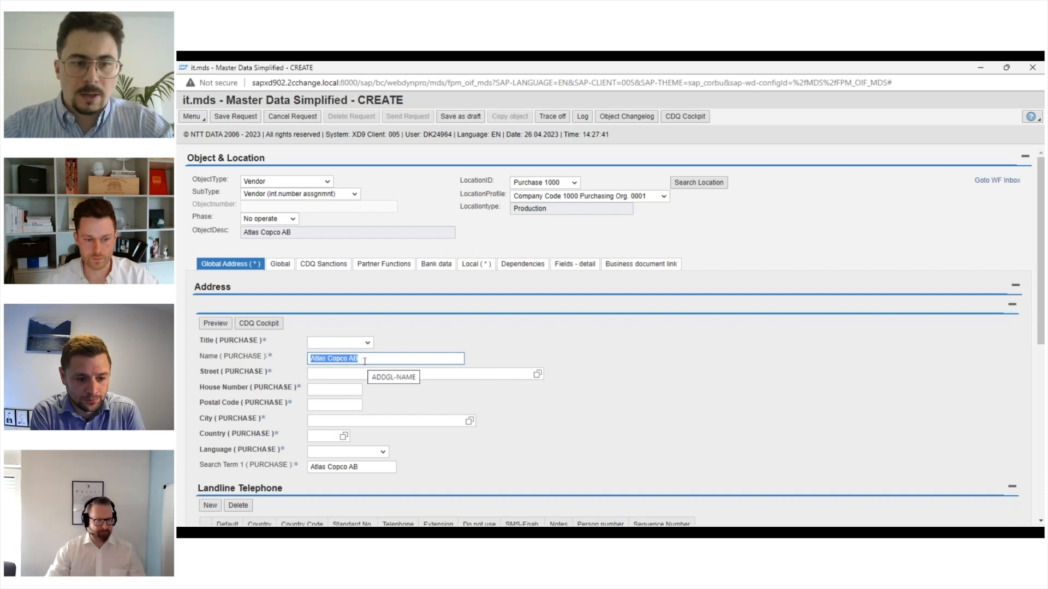
pyautogui.click(347, 418)
pyautogui.write('S')
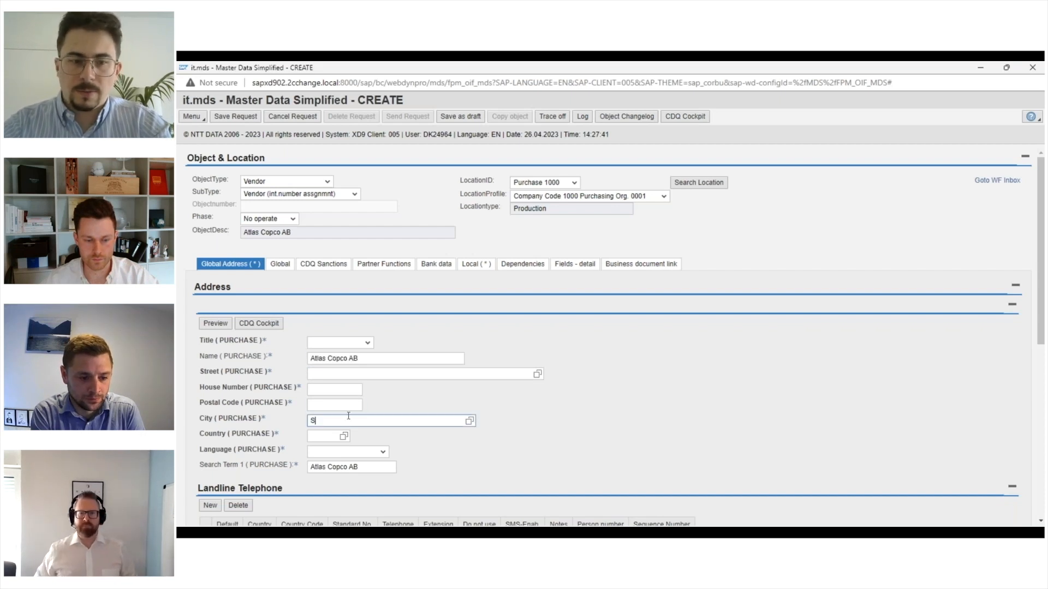
pyautogui.write('tockholm')
pyautogui.press('Return')
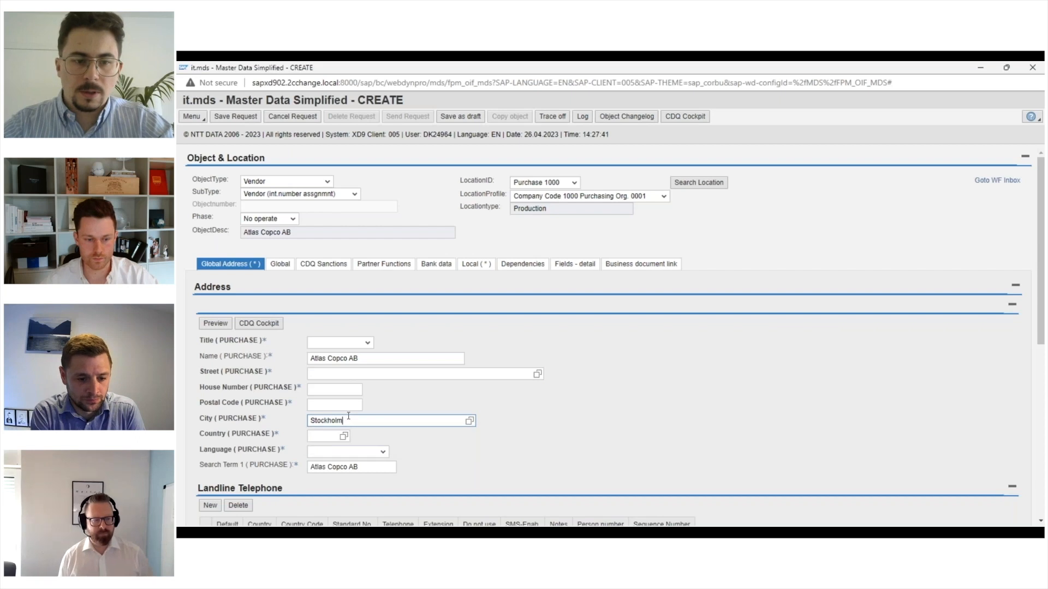
# Step: Set the vendor address's country to SE, its language to English and its title to Company
pyautogui.click(324, 434)
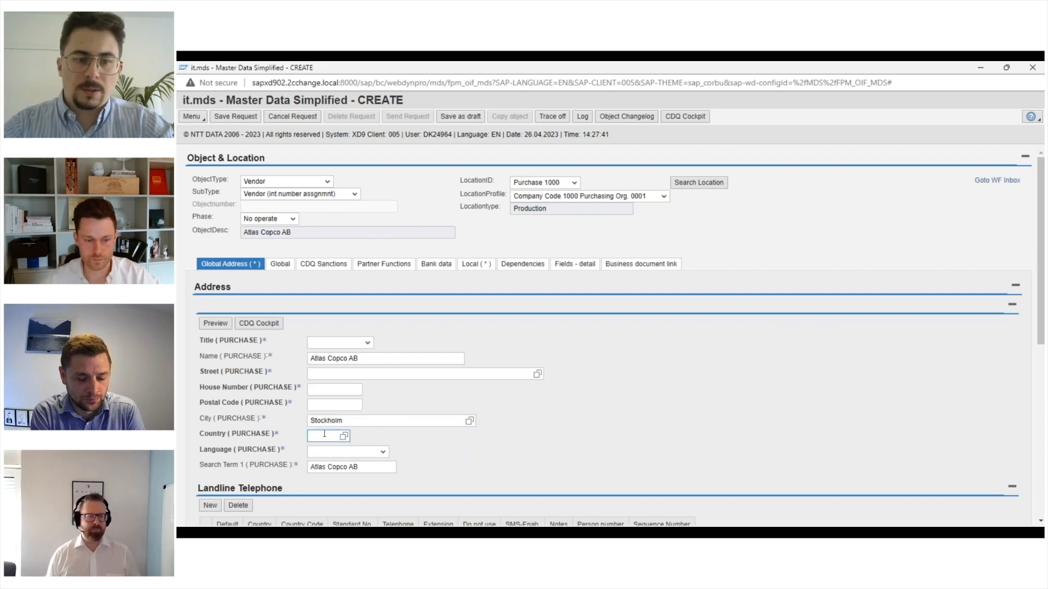
pyautogui.click(348, 464)
pyautogui.press('e')
pyautogui.press('Return')
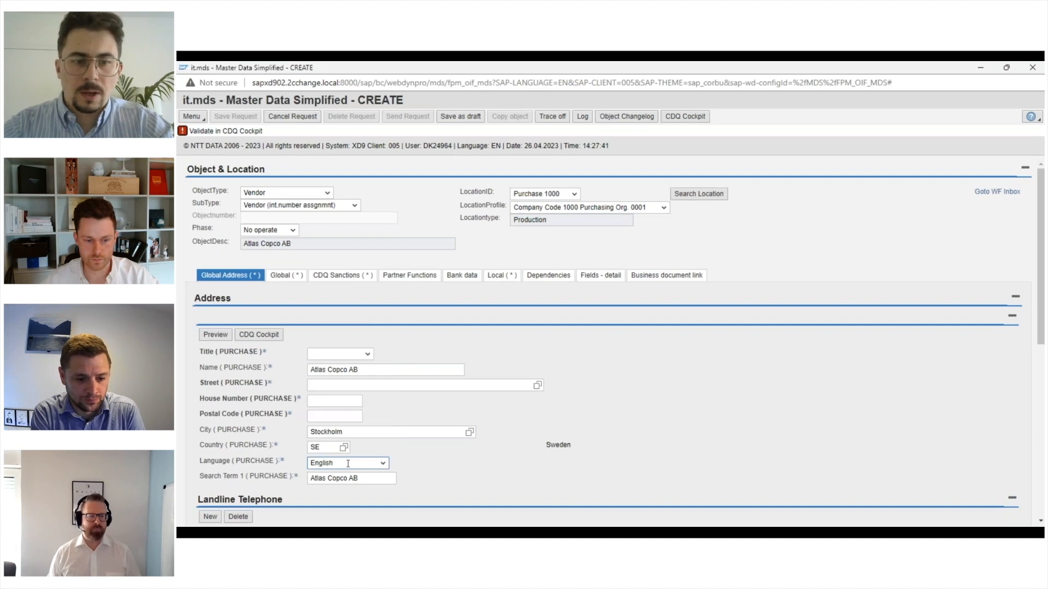
pyautogui.click(341, 354)
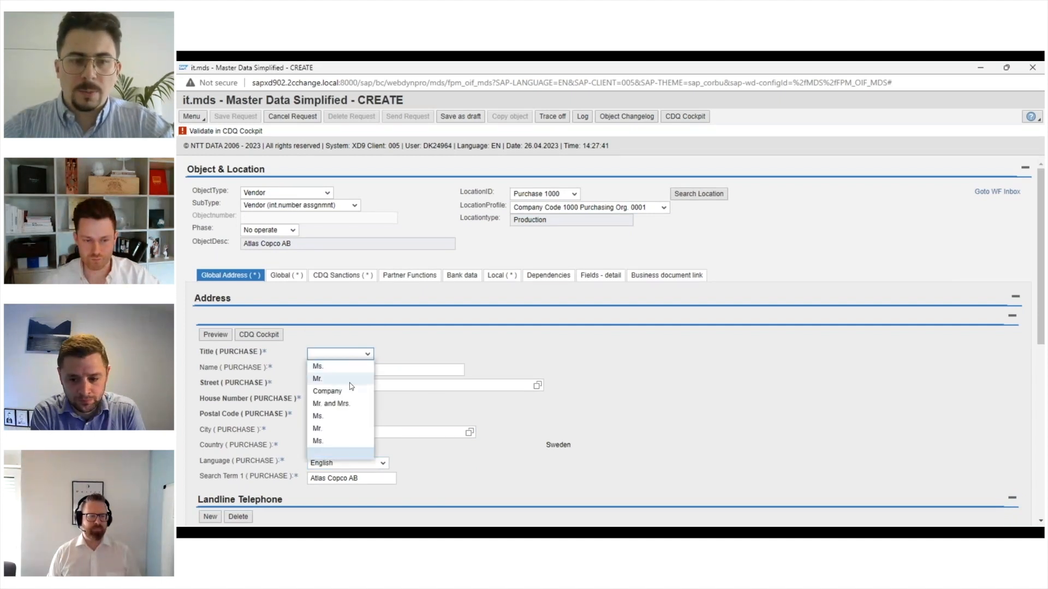
pyautogui.click(349, 390)
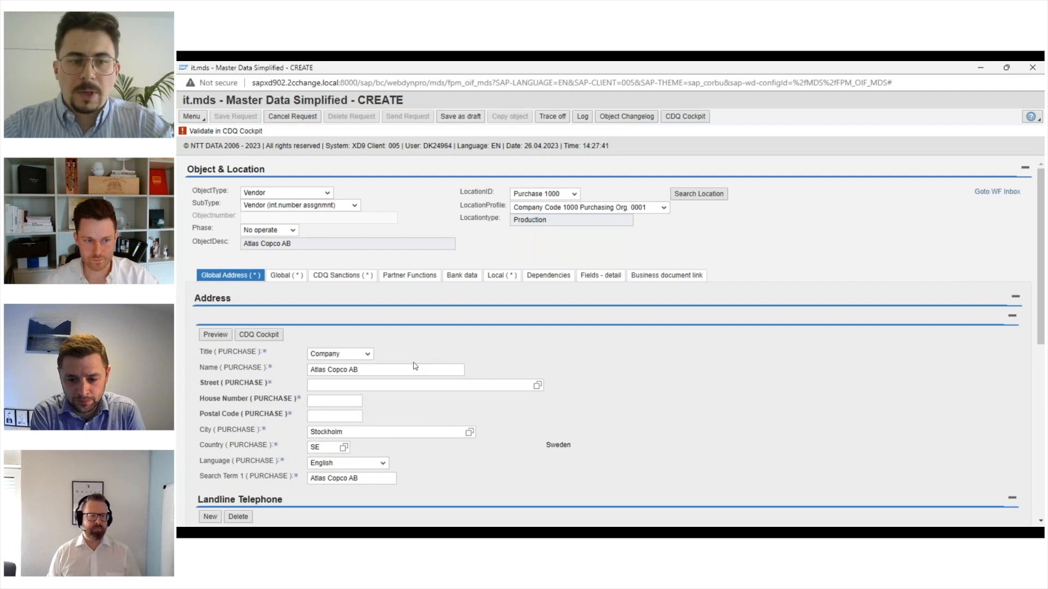
pyautogui.click(351, 433)
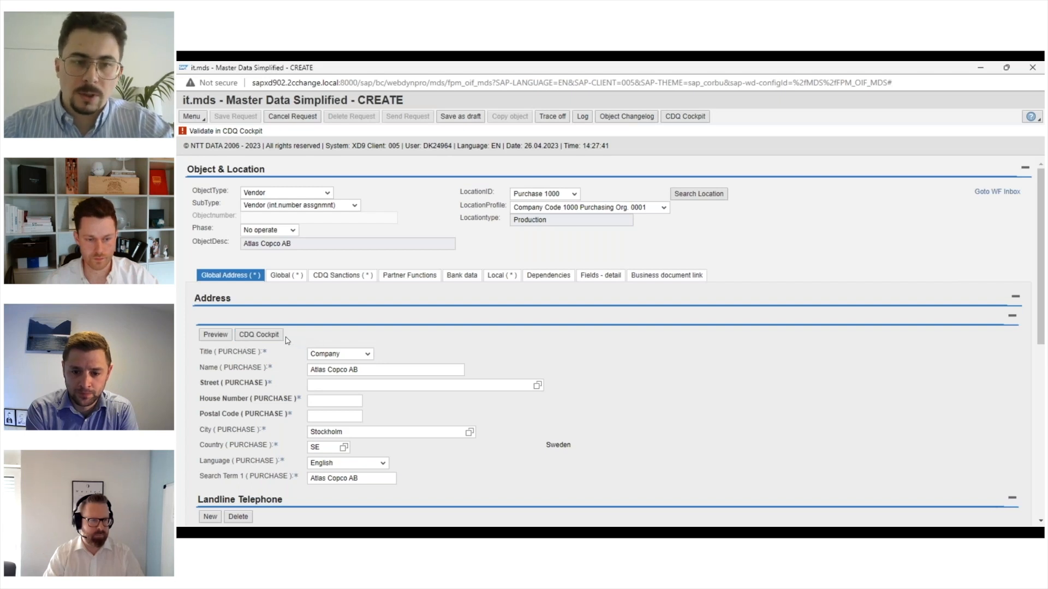
# Step: Search the CDQ Cockpit for the vendor, adding its VAT registration number to the search criteria
pyautogui.click(260, 335)
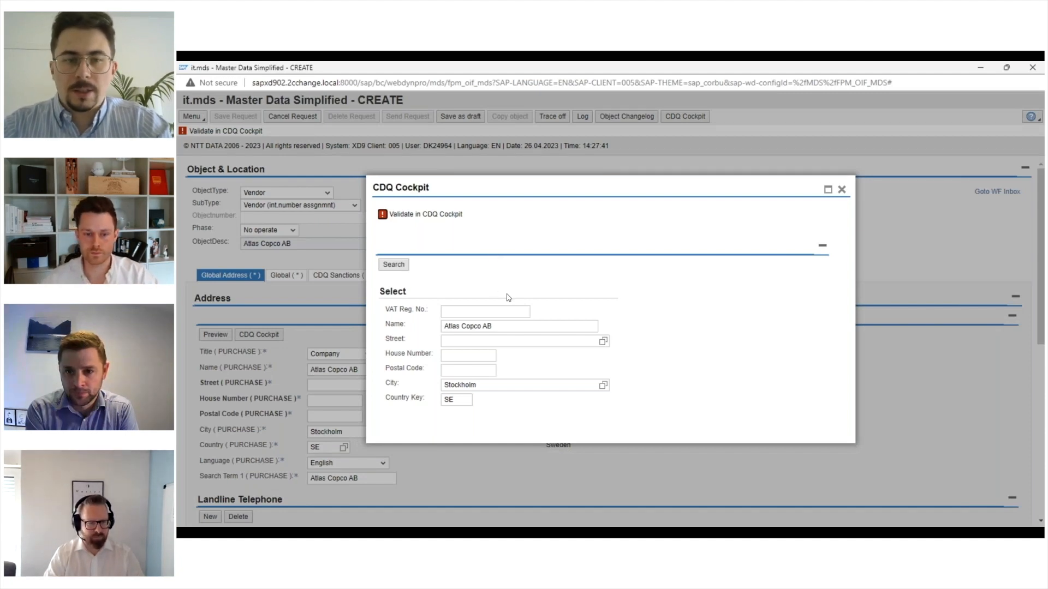
pyautogui.click(468, 356)
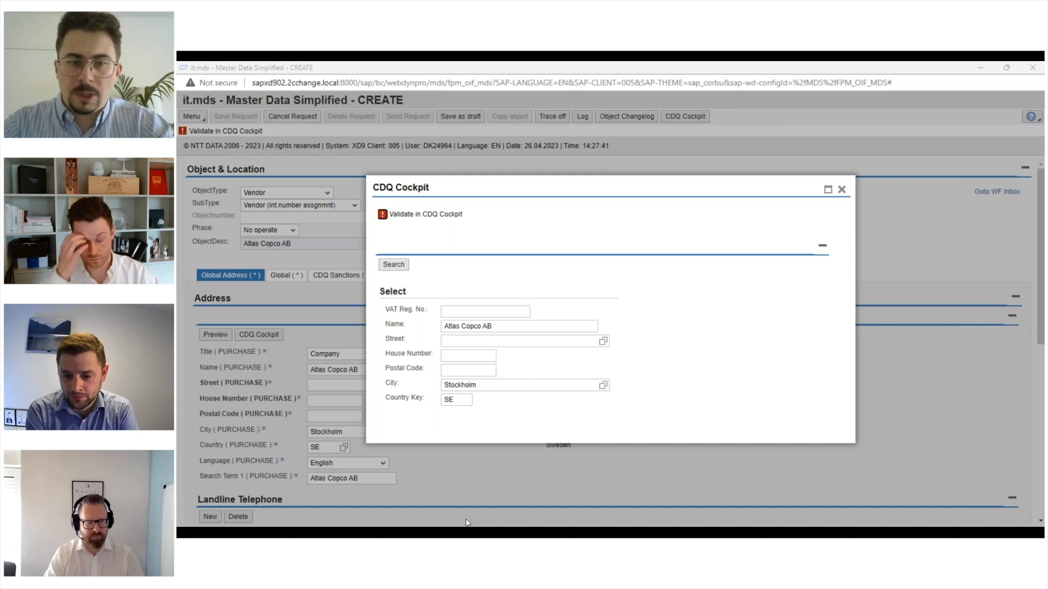
pyautogui.click(485, 311)
pyautogui.hotkey('ctrl', 'v')
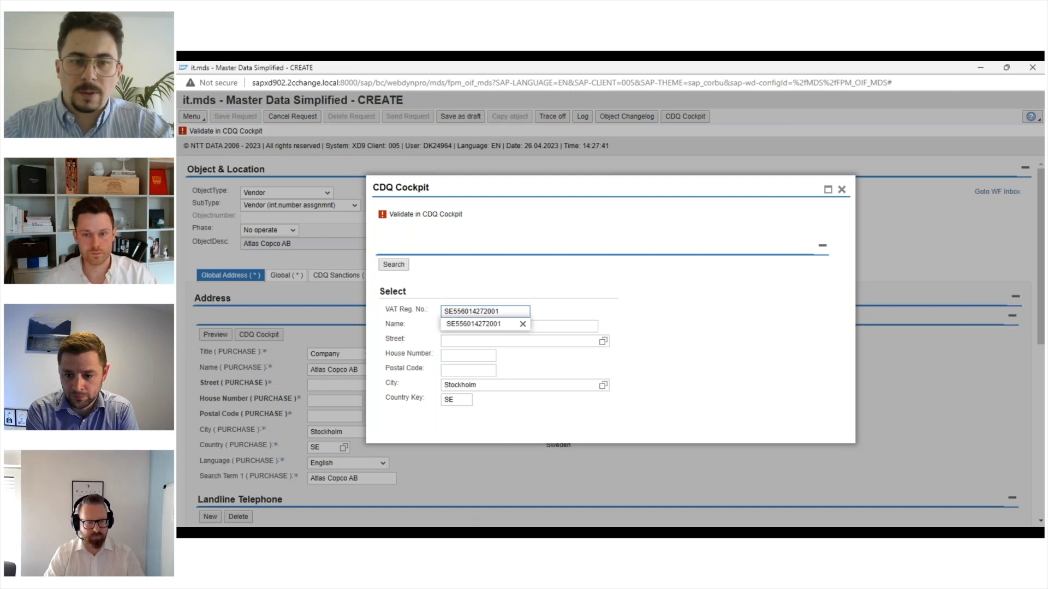
pyautogui.click(393, 247)
pyautogui.click(393, 248)
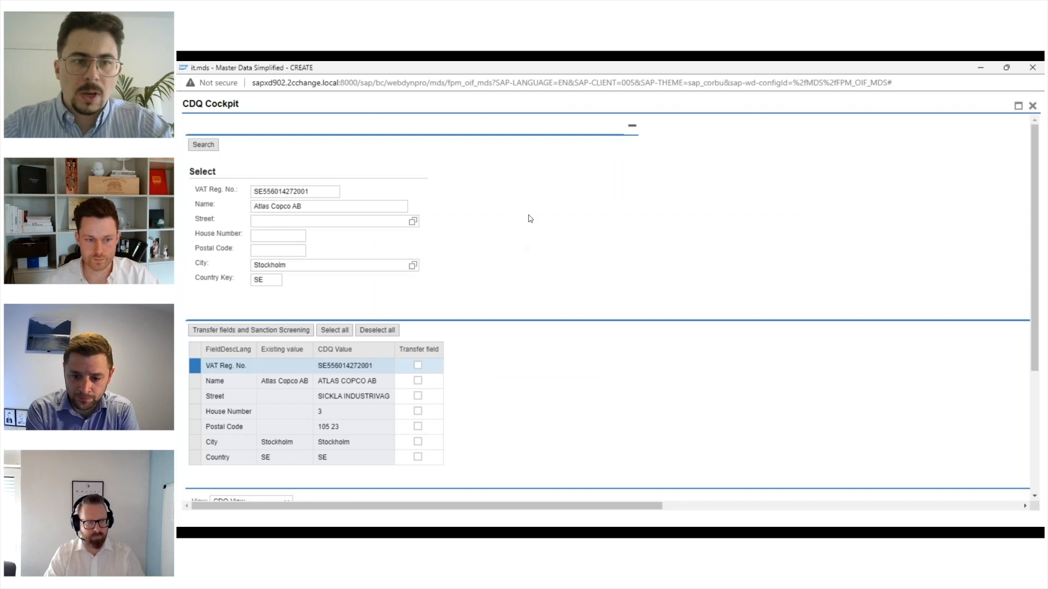
# Step: Mark all CDQ values of the best ATLAS COPCO AB match for transfer and transfer them with sanction screening
pyautogui.scroll(-1, 530, 217)
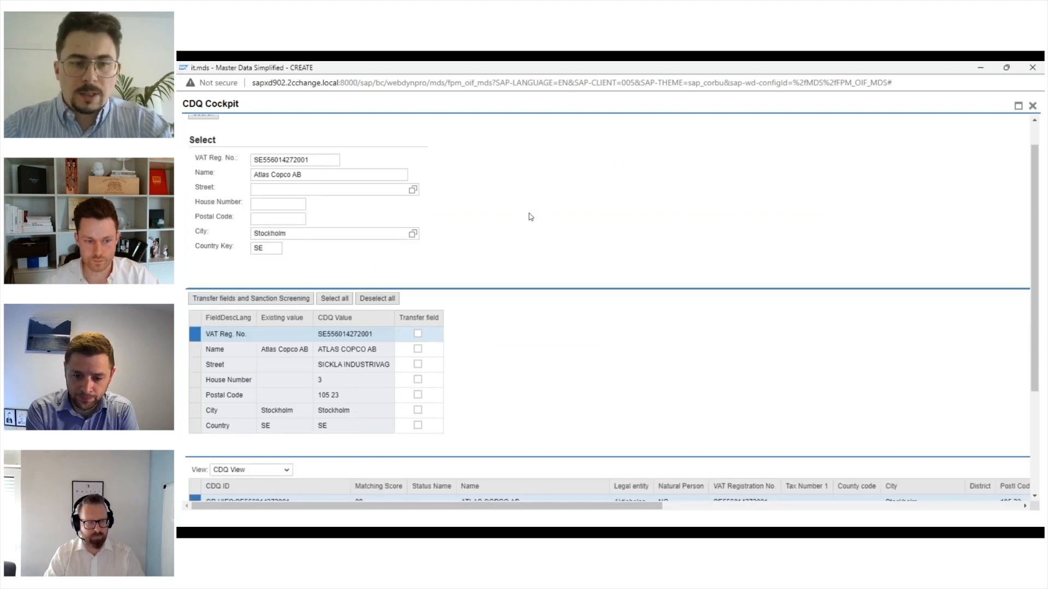
pyautogui.scroll(-4, 529, 217)
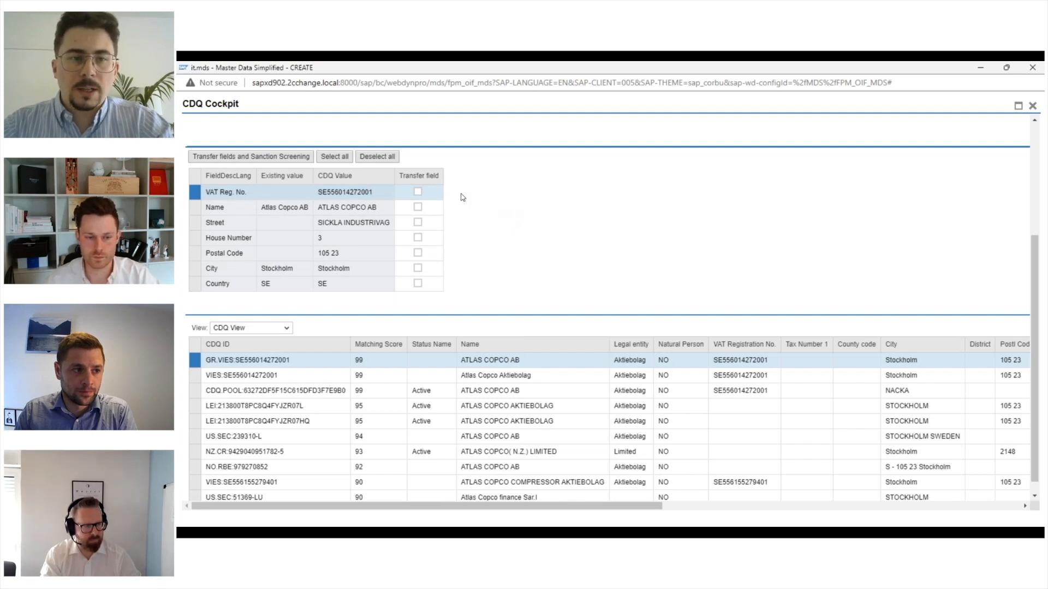
pyautogui.click(334, 156)
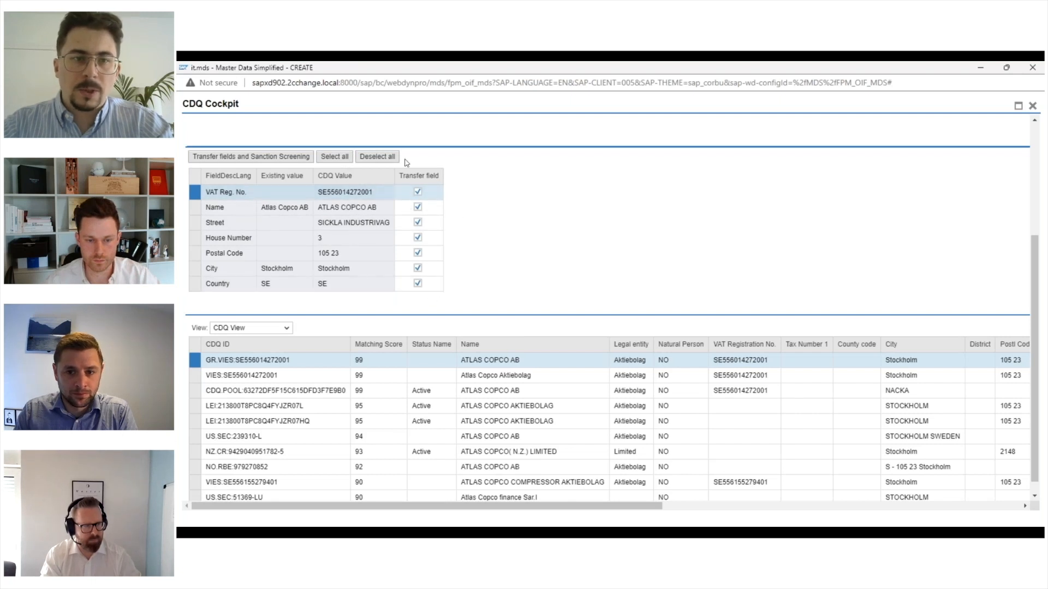
pyautogui.click(246, 159)
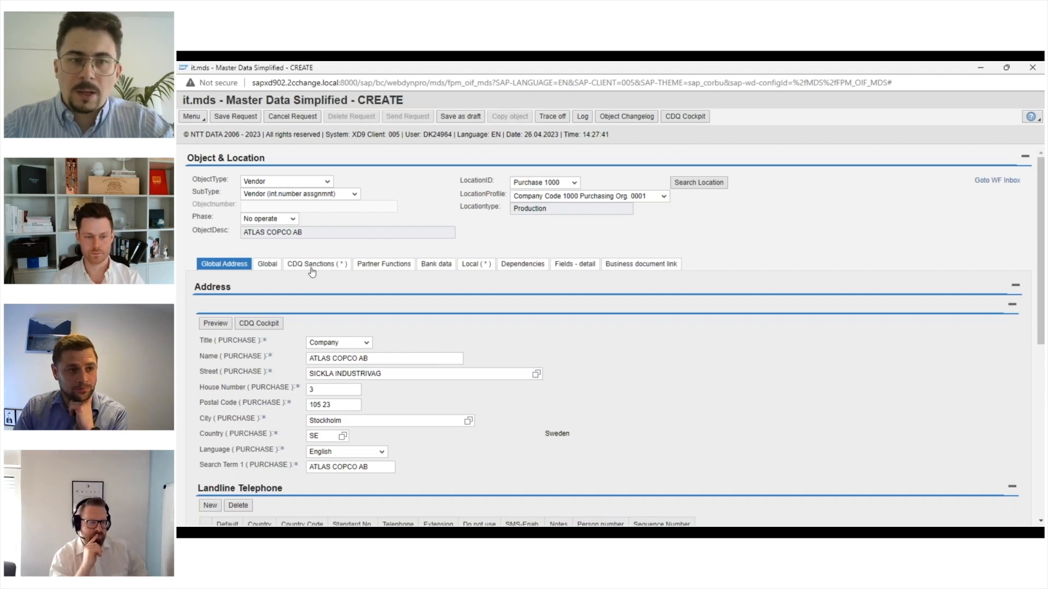
# Step: Review the vendor's CDQ sanction screening entry and watchlist matches, and save the creation request
pyautogui.click(341, 267)
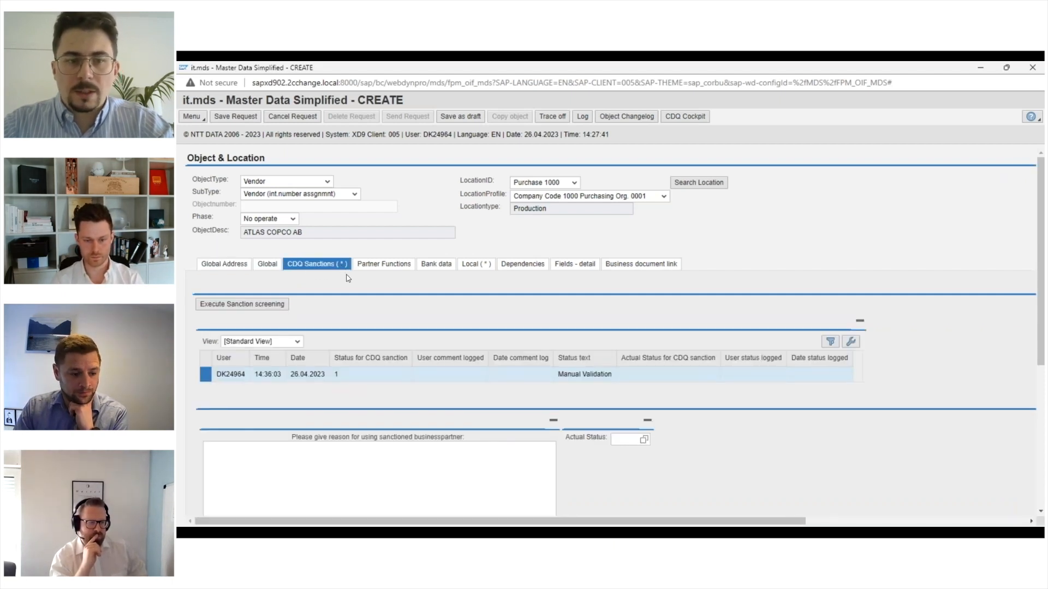
pyautogui.scroll(-1, 349, 273)
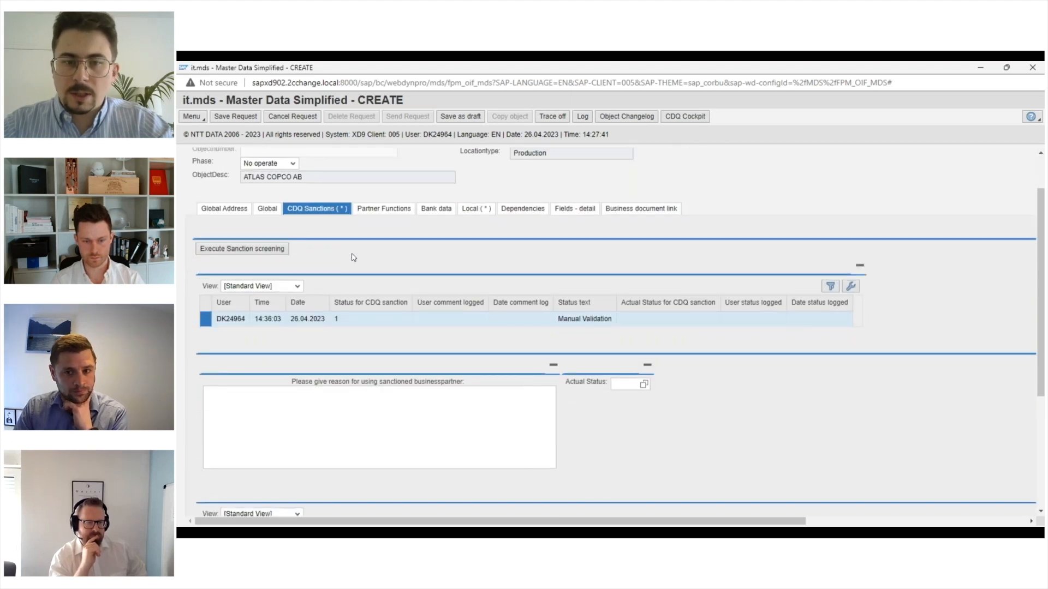
pyautogui.scroll(-1, 354, 257)
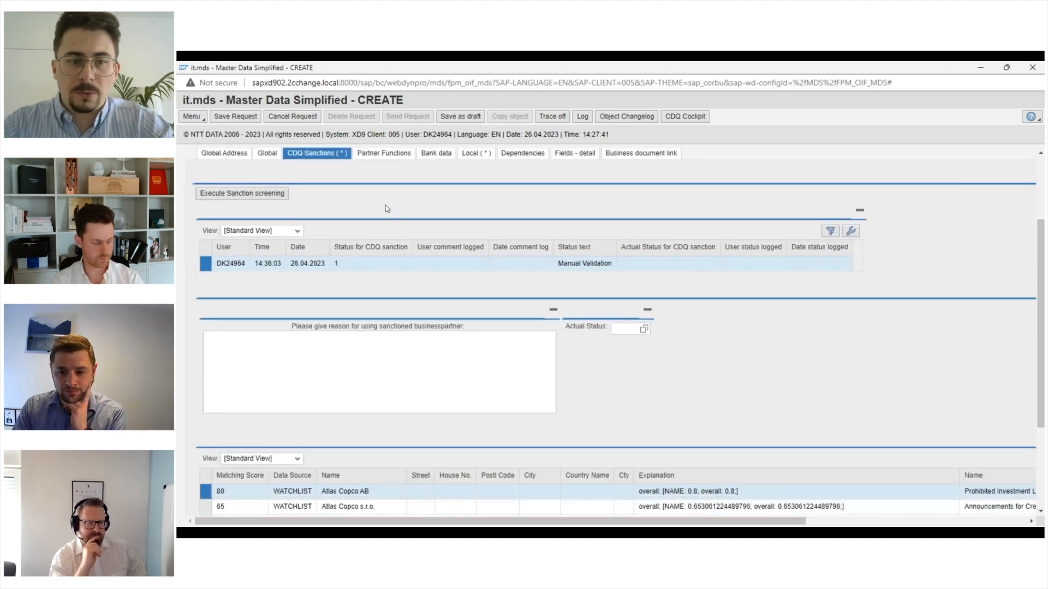
pyautogui.scroll(-1, 286, 250)
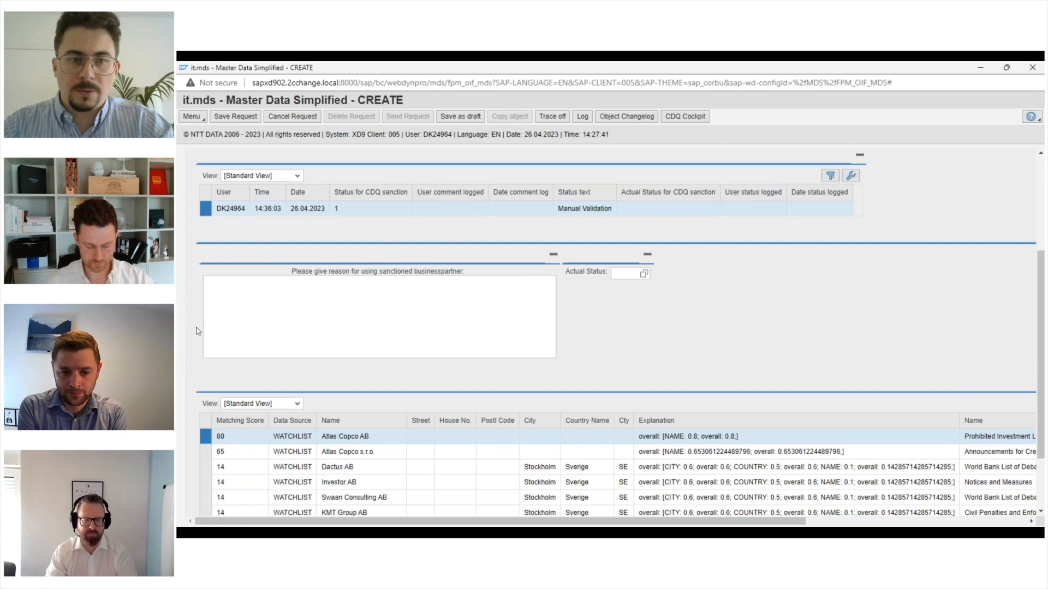
pyautogui.scroll(2, 197, 331)
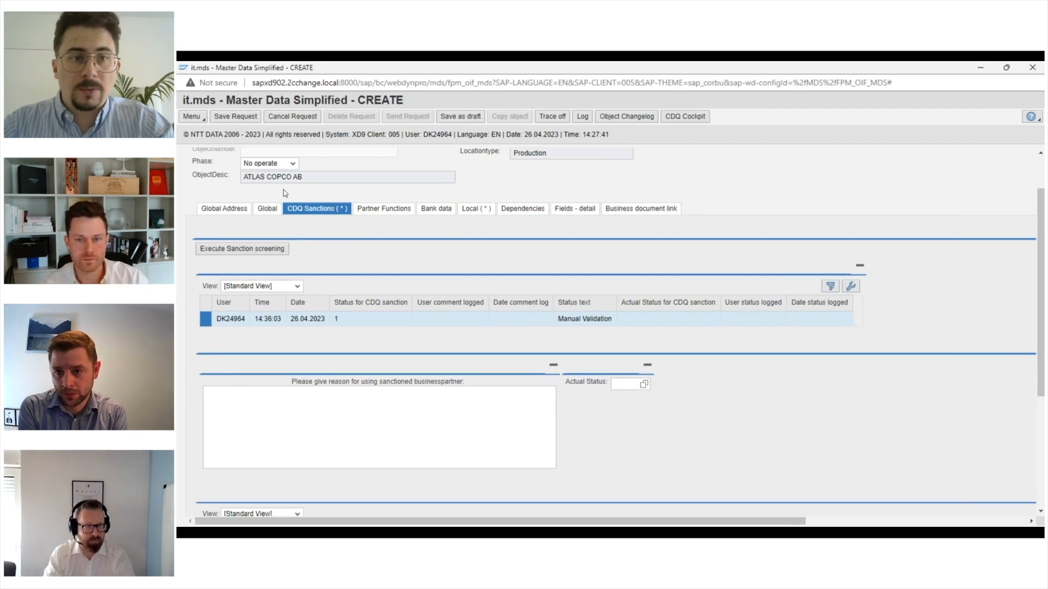
pyautogui.click(244, 117)
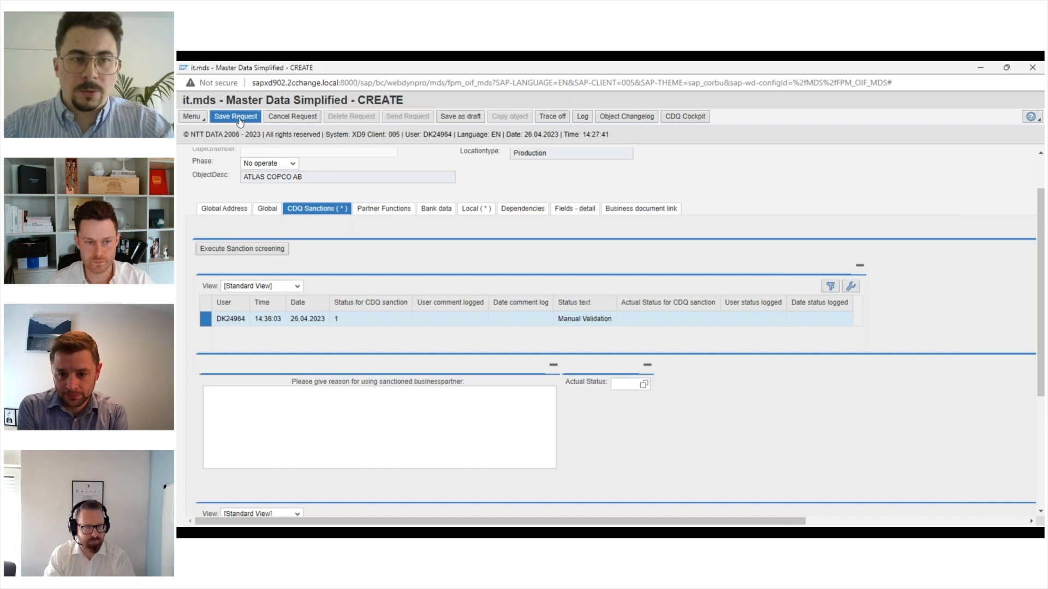
pyautogui.click(239, 121)
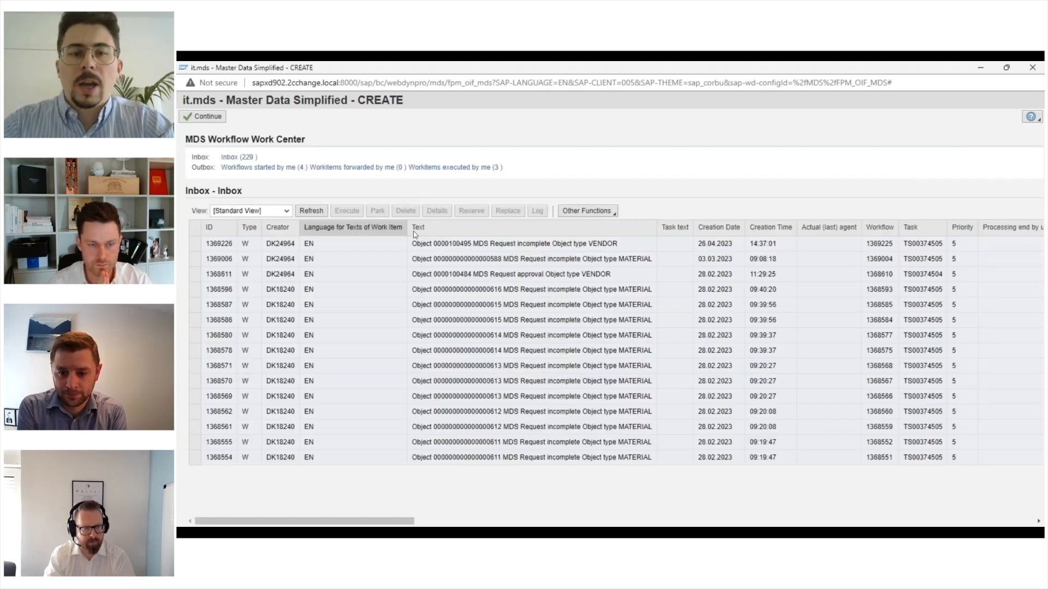
# Step: Execute the newest incomplete VENDOR request from the workflow inbox and display its CDQ sanctions data
pyautogui.click(445, 249)
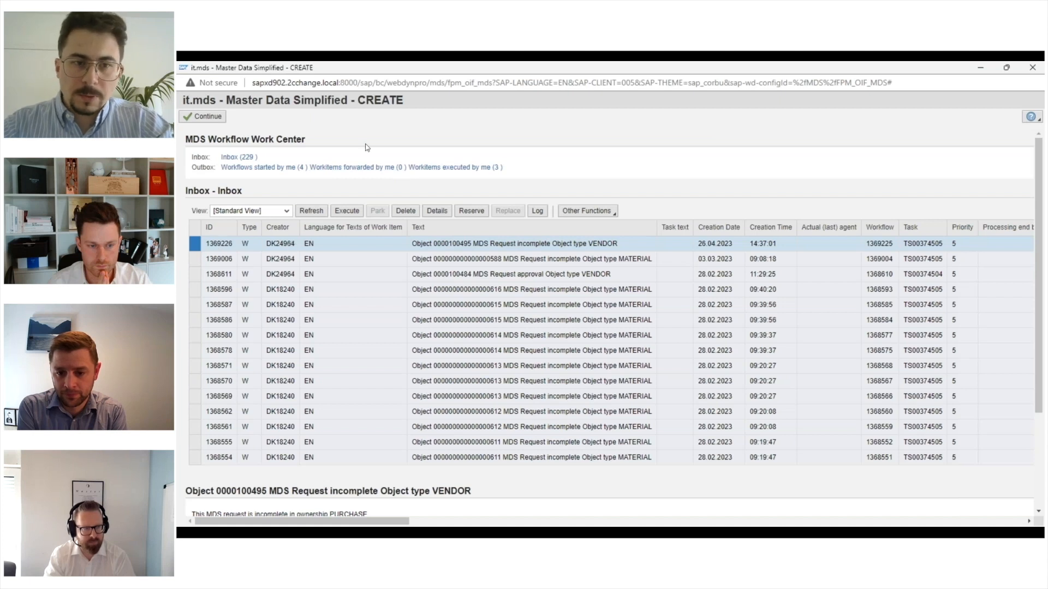
pyautogui.click(352, 213)
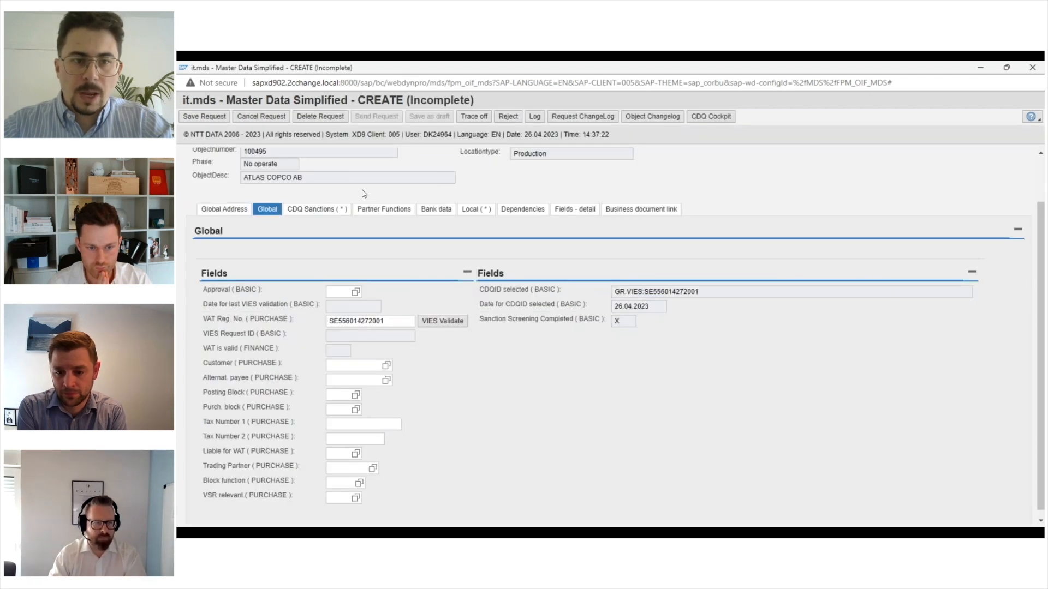
pyautogui.click(323, 210)
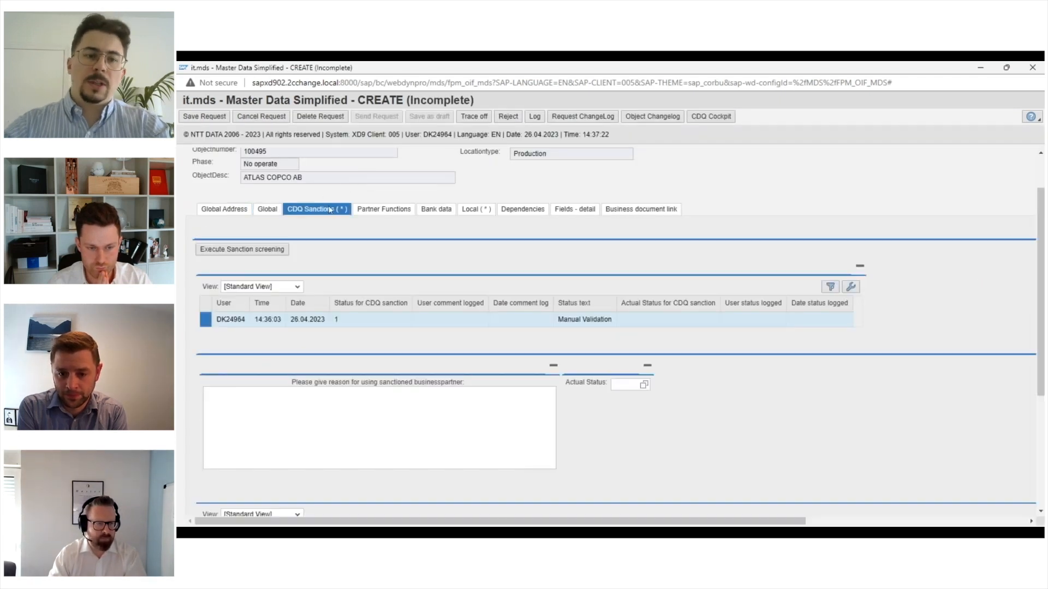
pyautogui.scroll(-3, 363, 226)
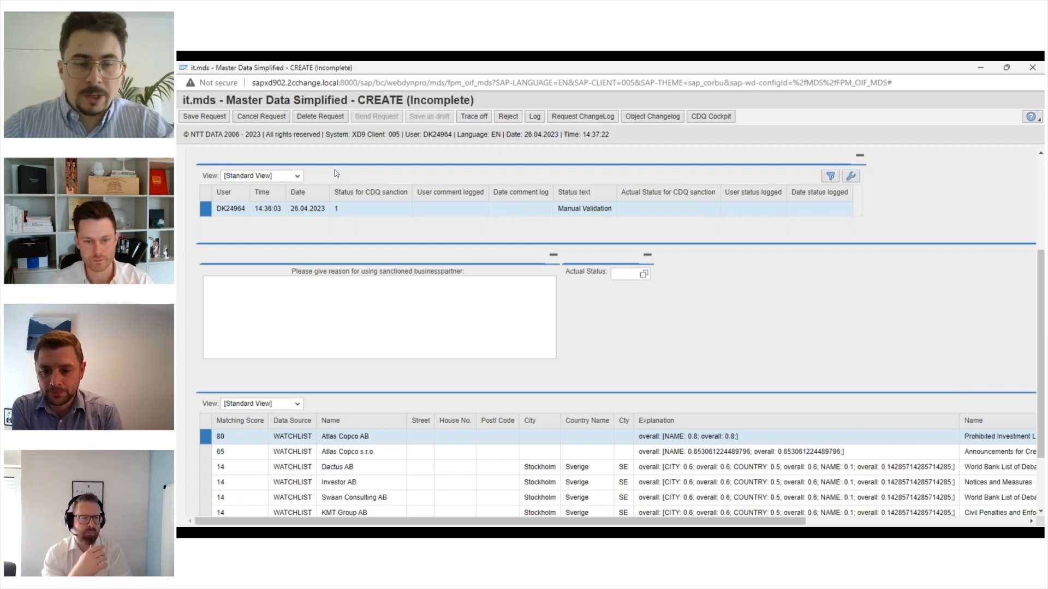
# Step: Give "Manually validated." as the reason for using the sanctioned business partner and set the actual status to 1, Manual Validation
pyautogui.click(323, 293)
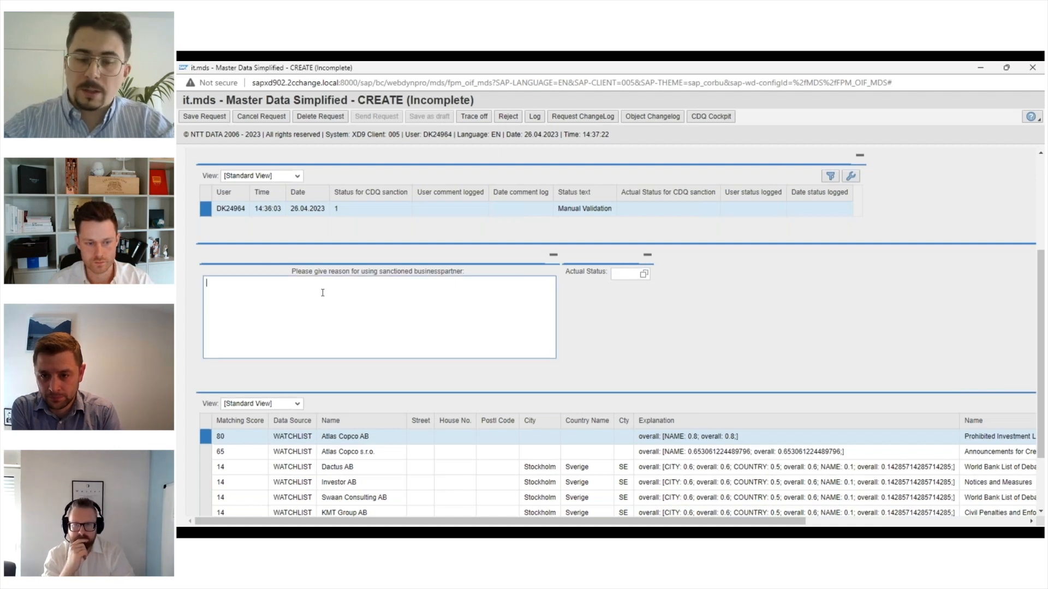
pyautogui.write('Manually validated')
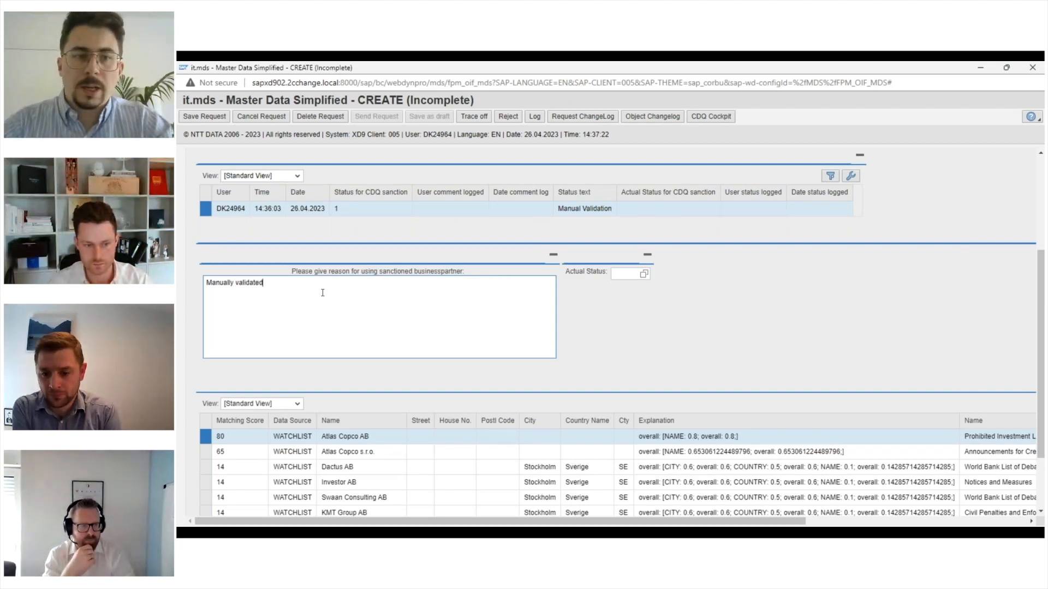
pyautogui.click(633, 275)
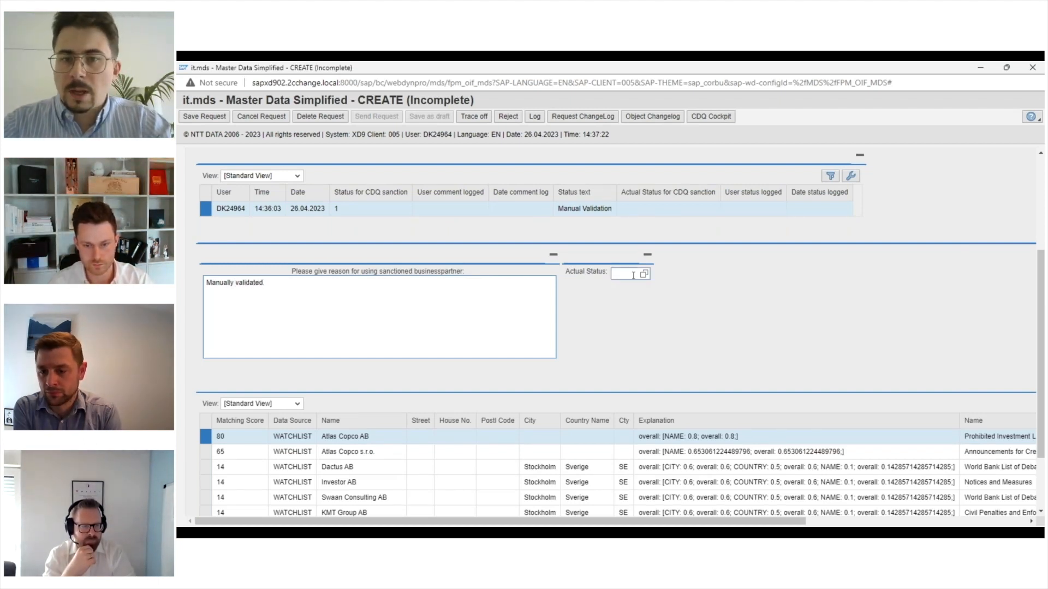
pyautogui.click(644, 274)
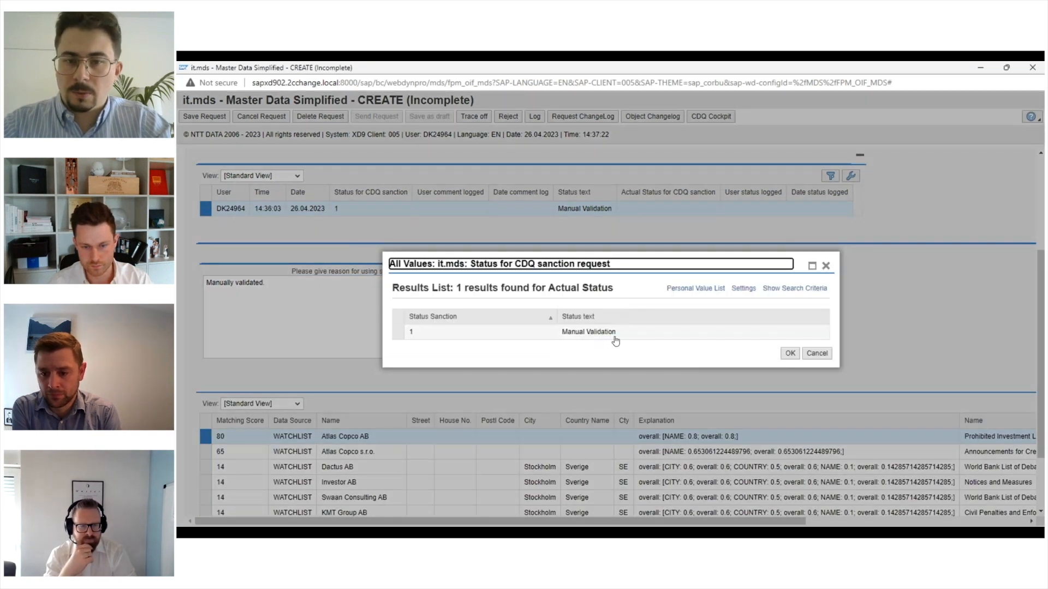
pyautogui.doubleClick(567, 333)
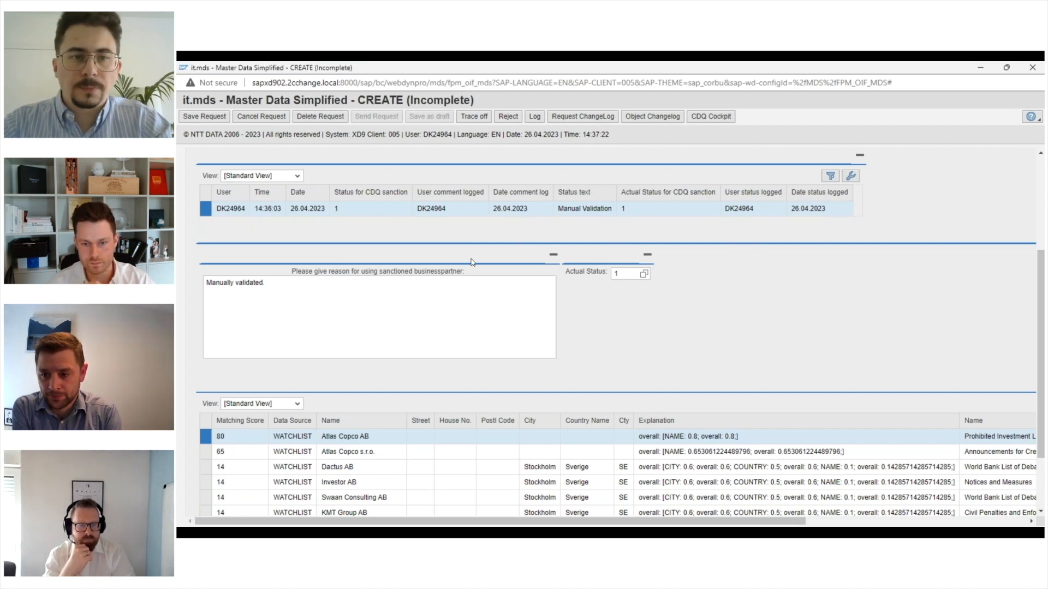
# Step: Save the vendor request with its sanction validation
pyautogui.scroll(2, 472, 262)
pyautogui.scroll(1, 458, 274)
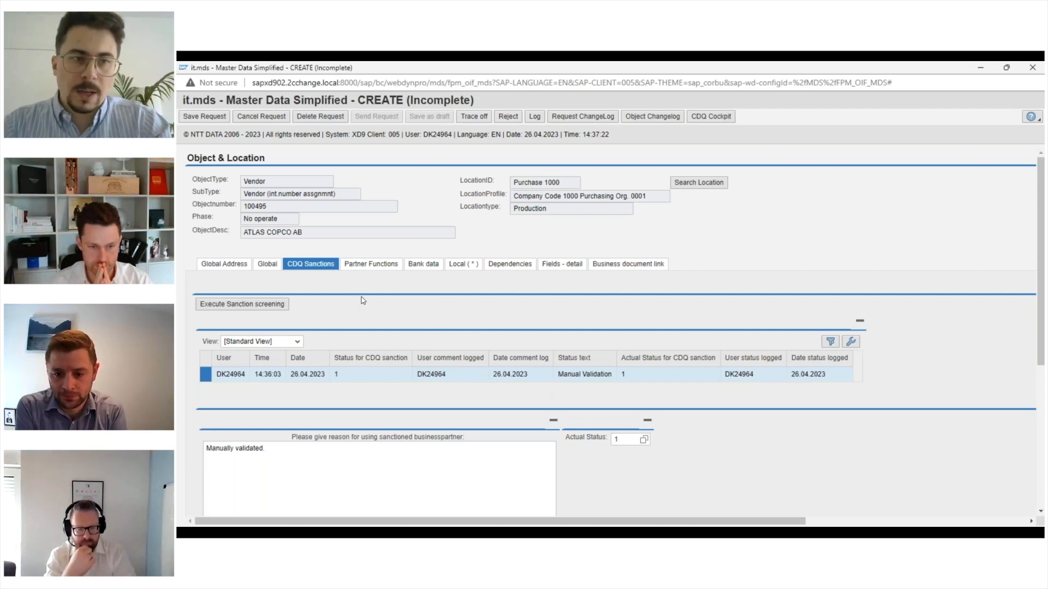
pyautogui.click(205, 118)
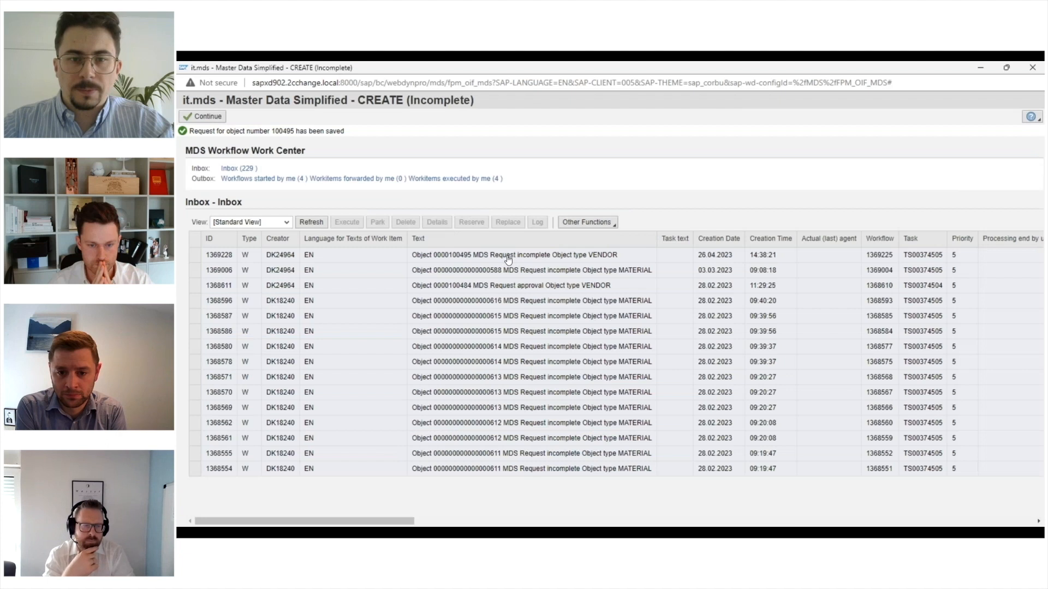
# Step: Execute the newest incomplete VENDOR request from the workflow inbox and display its bank data
pyautogui.click(508, 259)
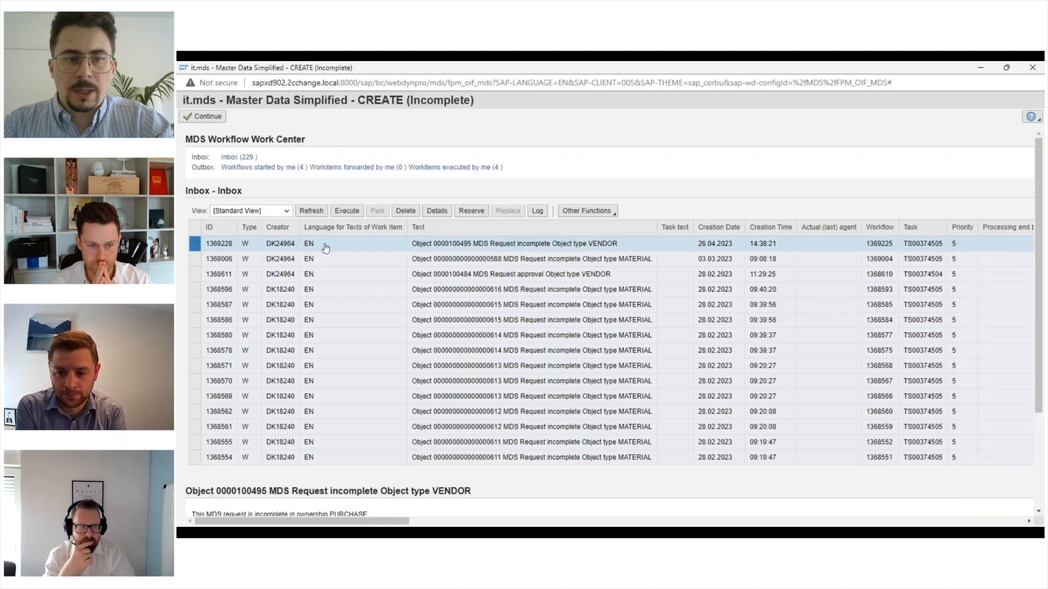
pyautogui.click(352, 214)
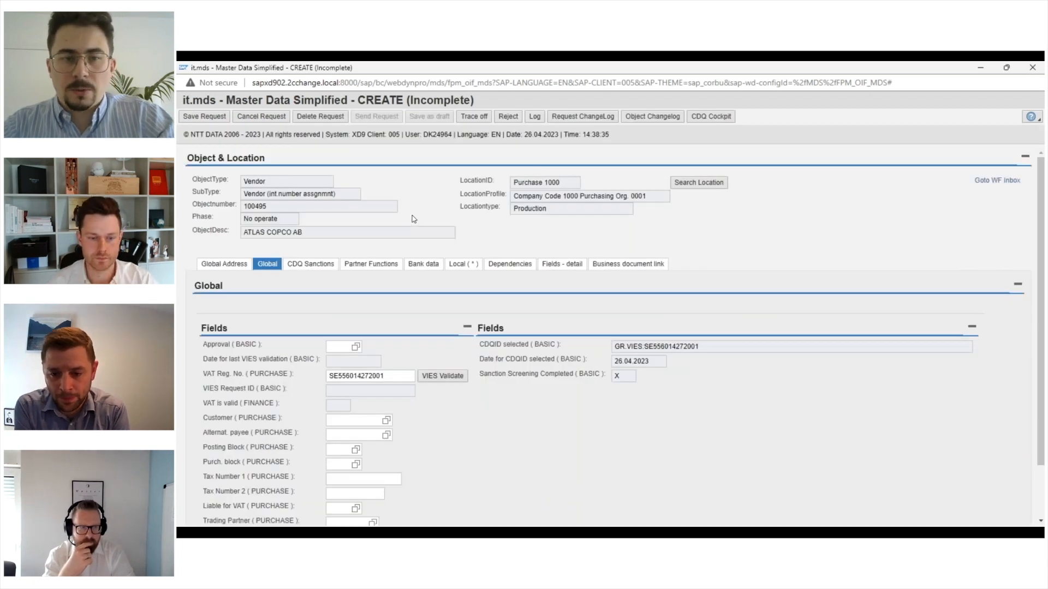
pyautogui.click(424, 265)
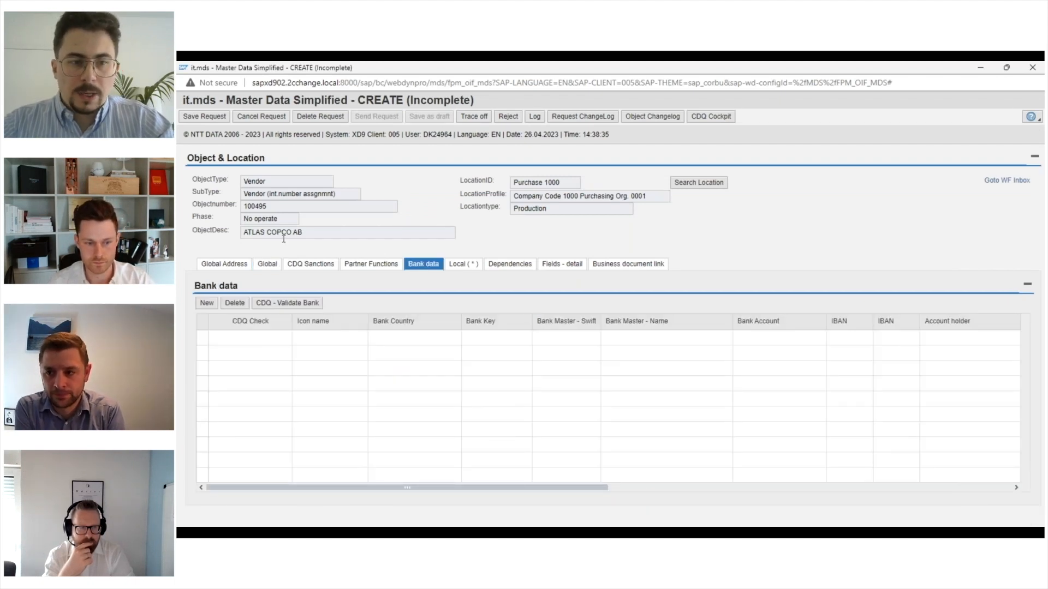
# Step: Add a bank data entry with the vendor's IBAN and derive the bank country, key, SWIFT code and account from it
pyautogui.click(206, 303)
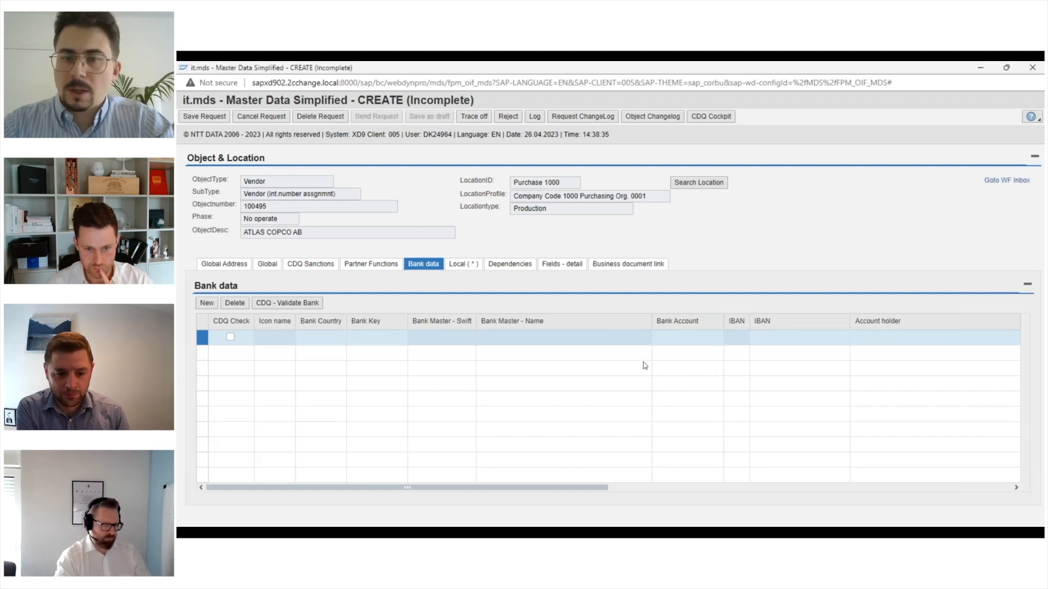
pyautogui.click(763, 337)
pyautogui.hotkey('ctrl', 'v')
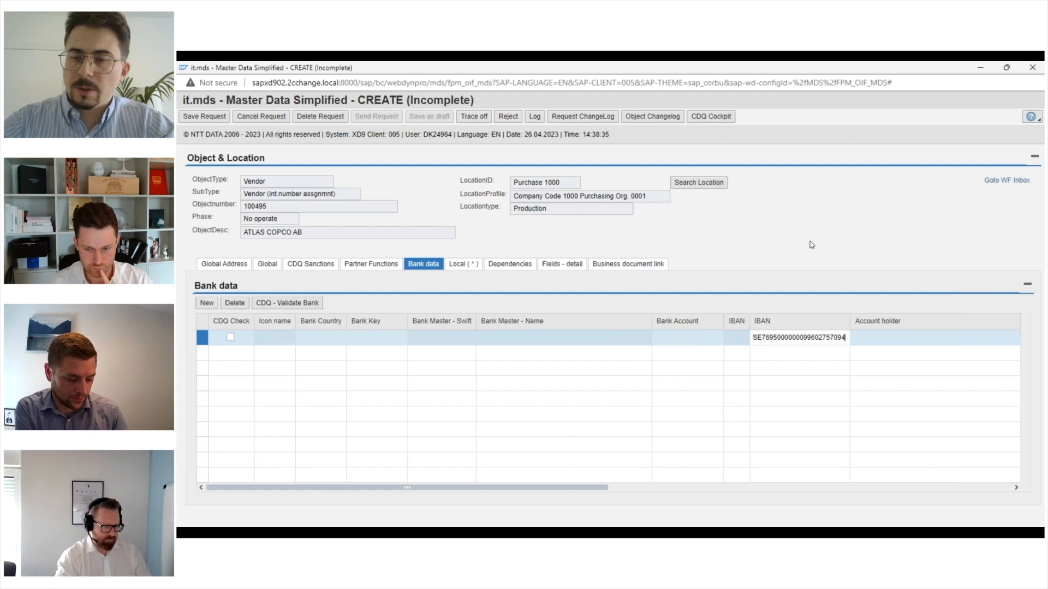
pyautogui.press('Return')
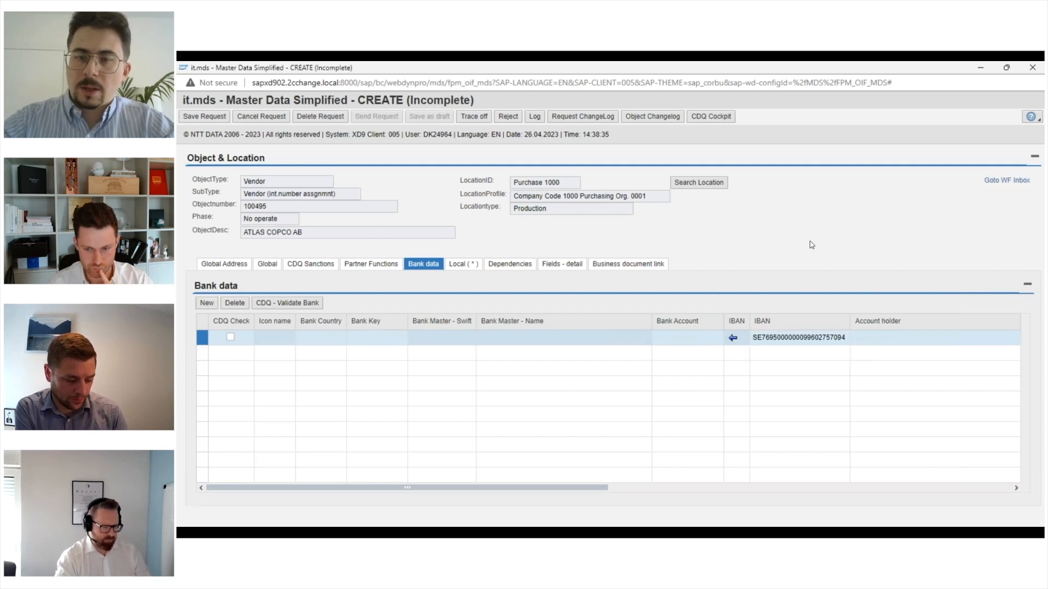
pyautogui.click(732, 339)
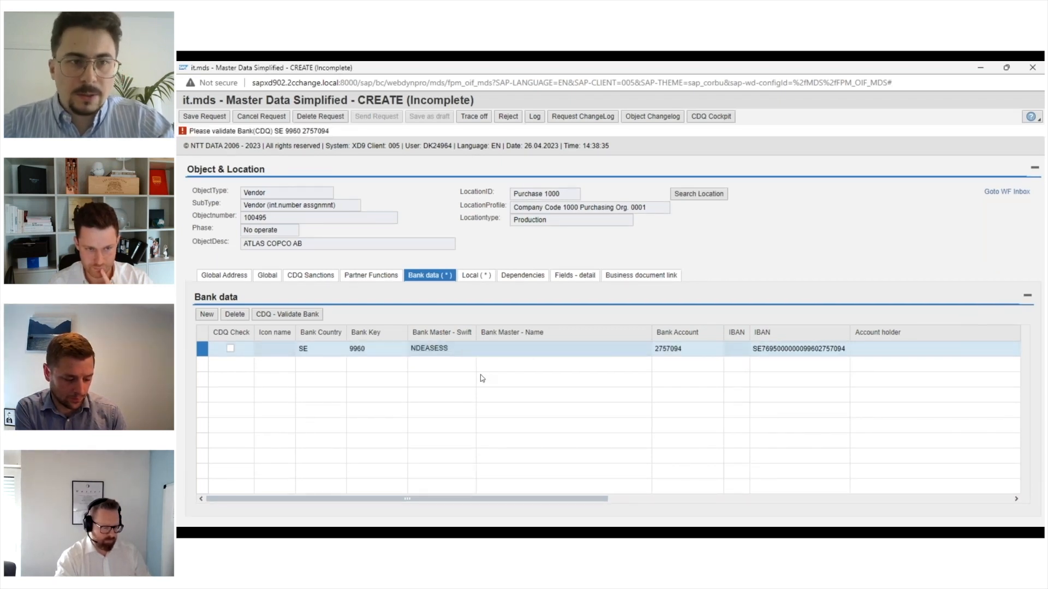